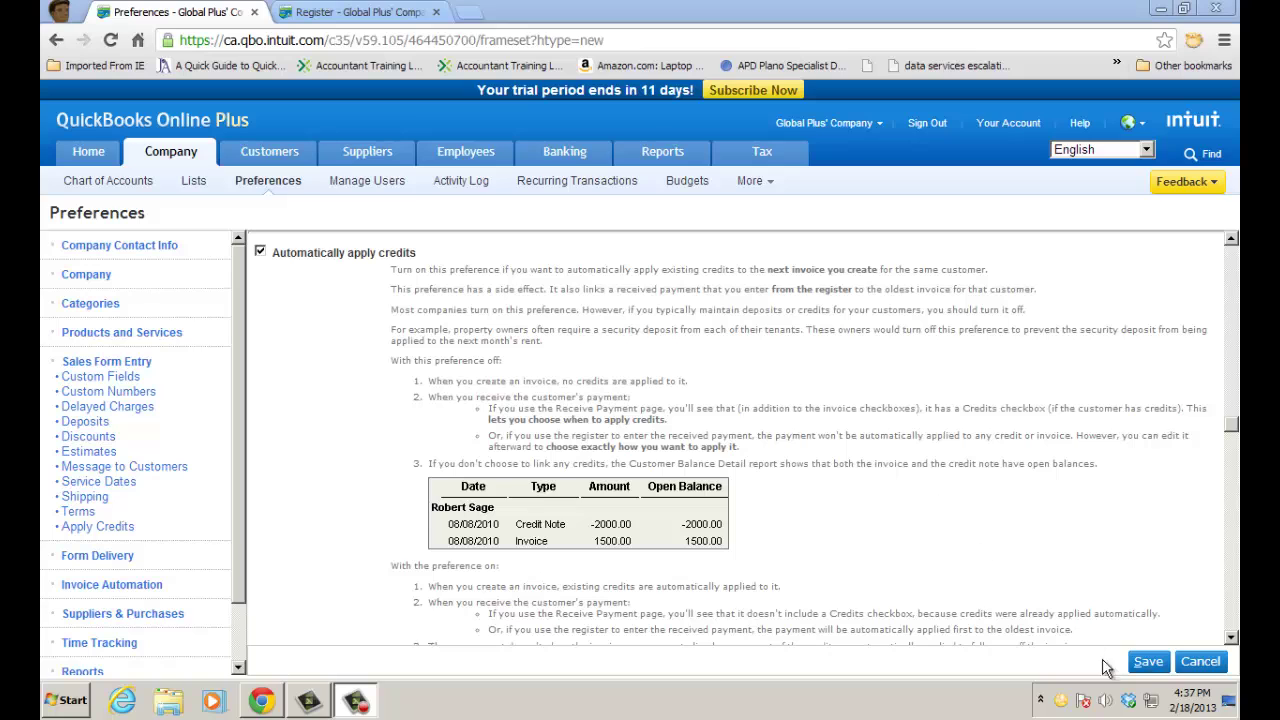
# - Save the company preferences with Automatically apply credits turned on
pyautogui.click(1146, 662)
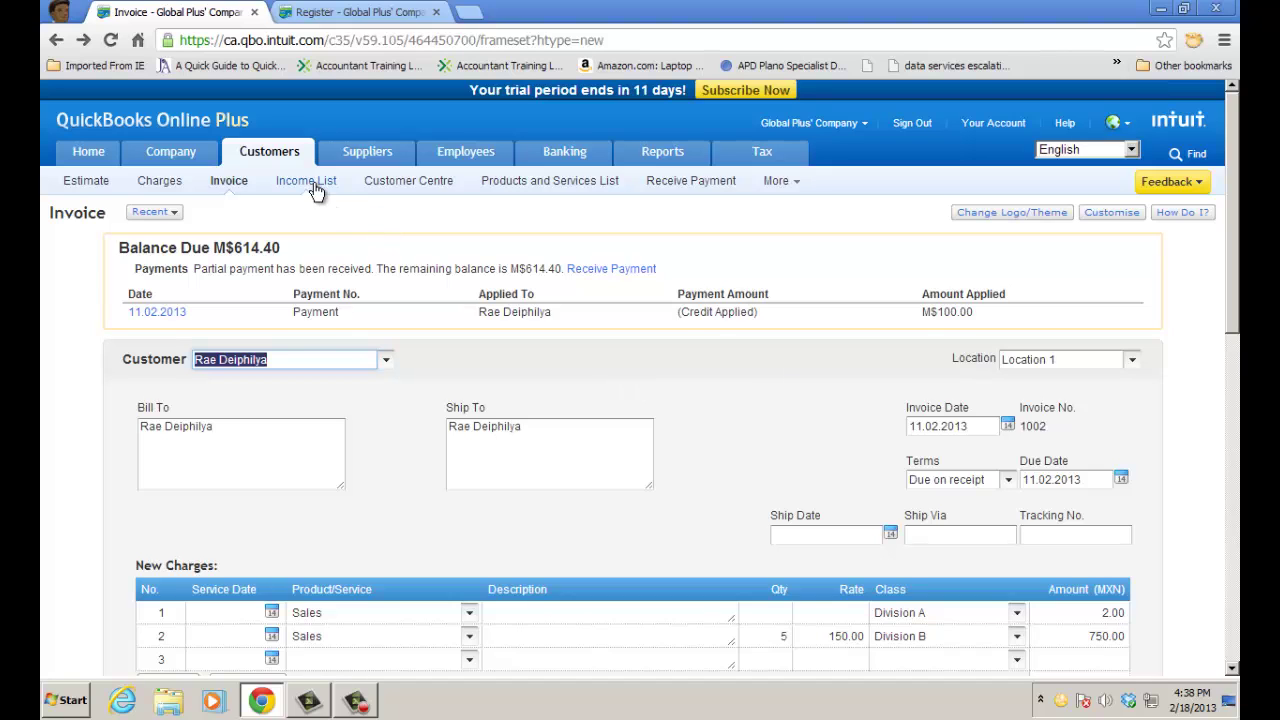
# - Examine how the MXN customer's 18.02.2013 credit note for M$100.00 was applied, starting from the Customer Centre
pyautogui.click(382, 181)
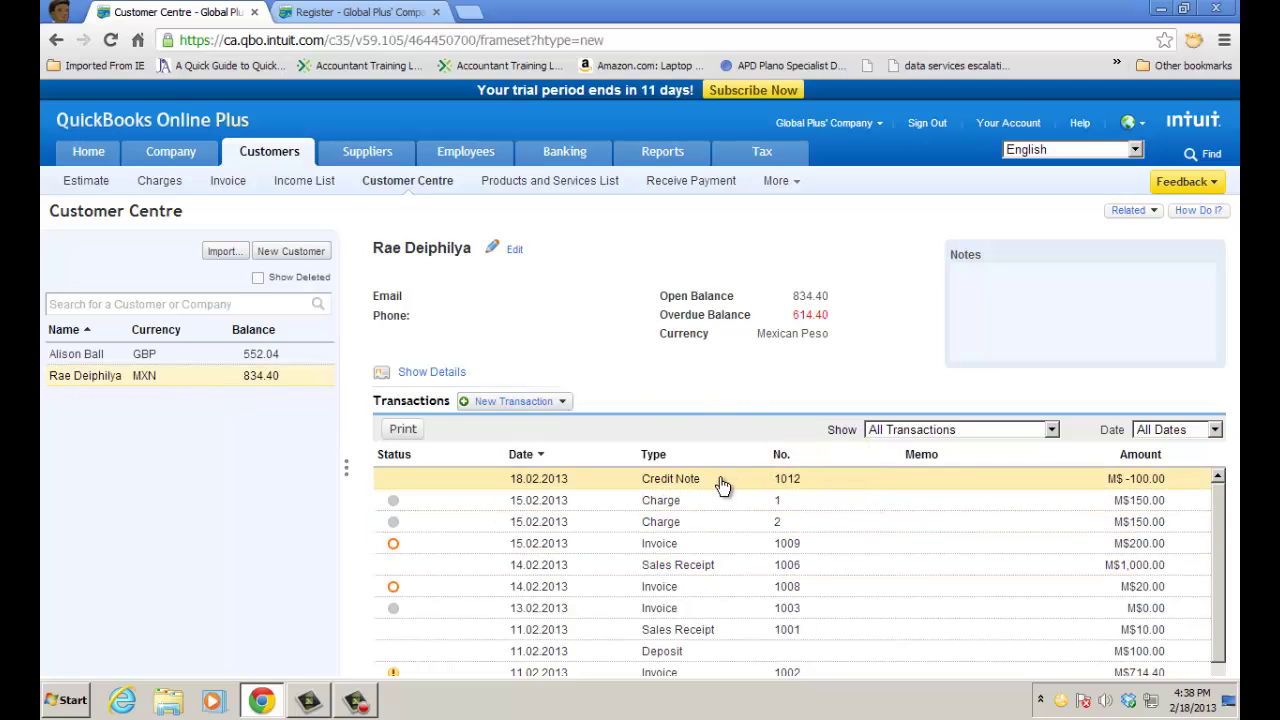
pyautogui.click(630, 483)
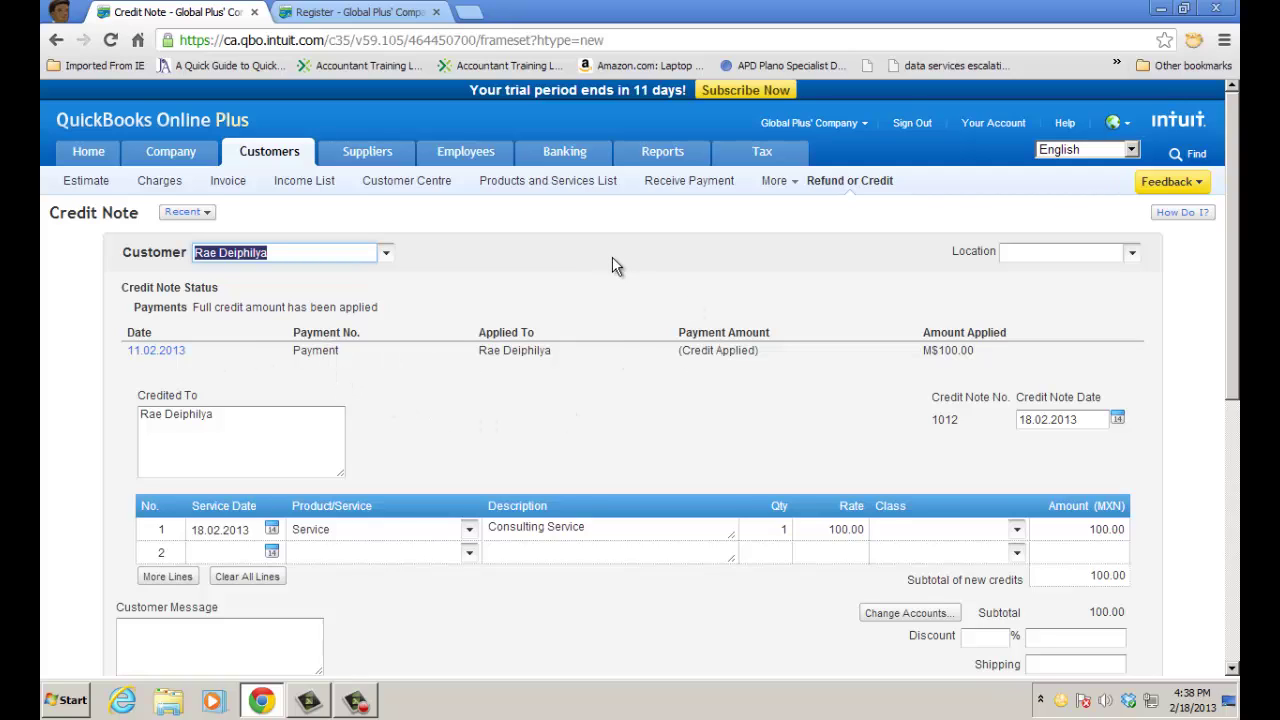
pyautogui.click(58, 41)
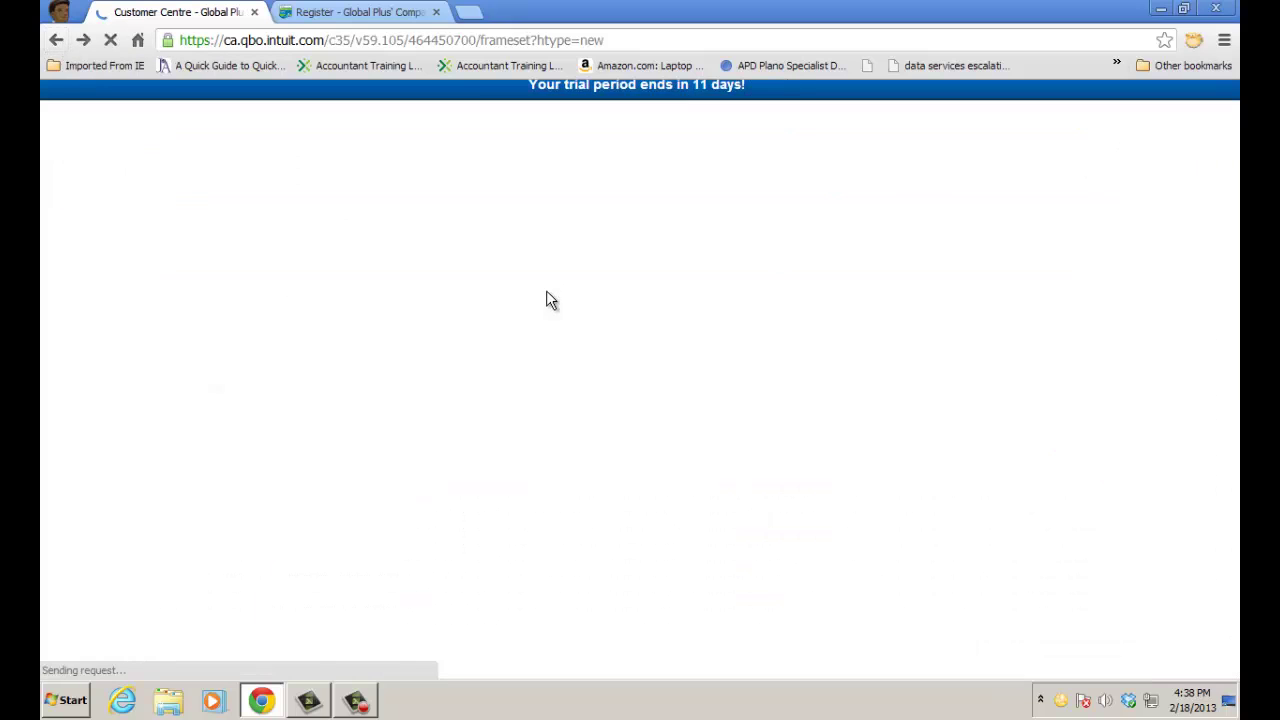
# - Review the MXN customer's M$714.40 invoice dated 11.02.2013, checking its payment details and totals
pyautogui.scroll(-1, 600, 545)
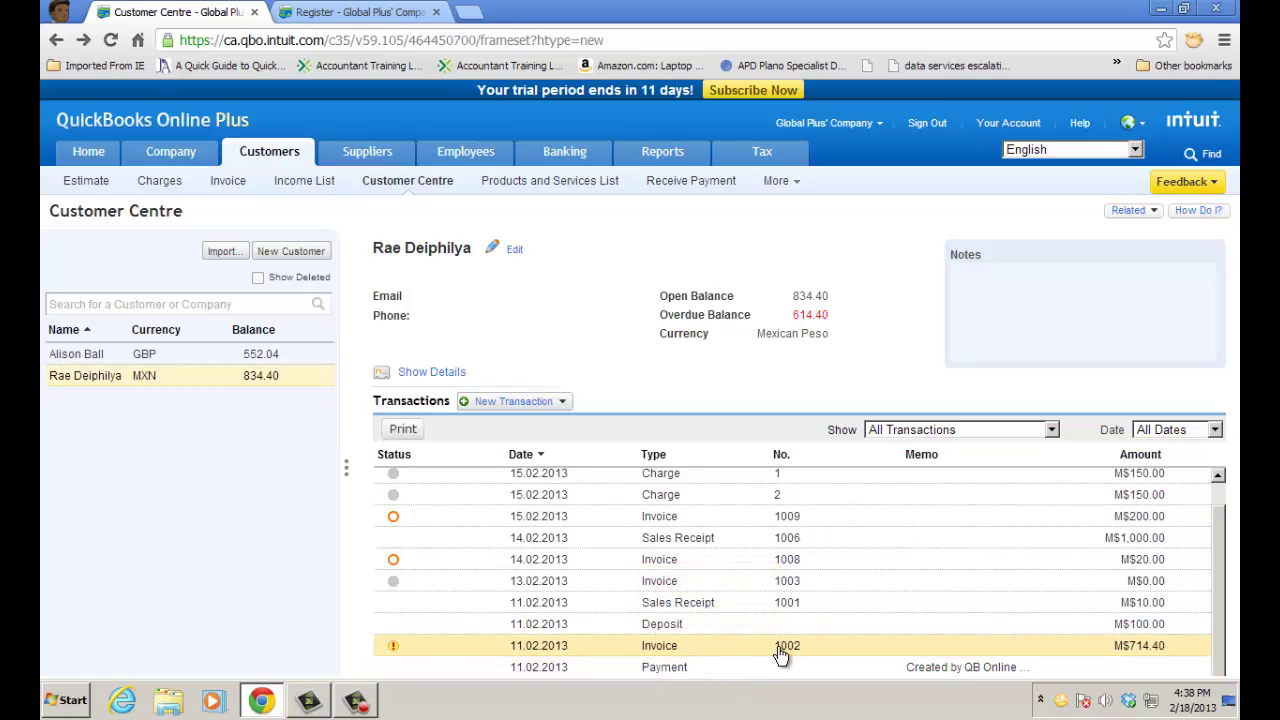
pyautogui.click(545, 650)
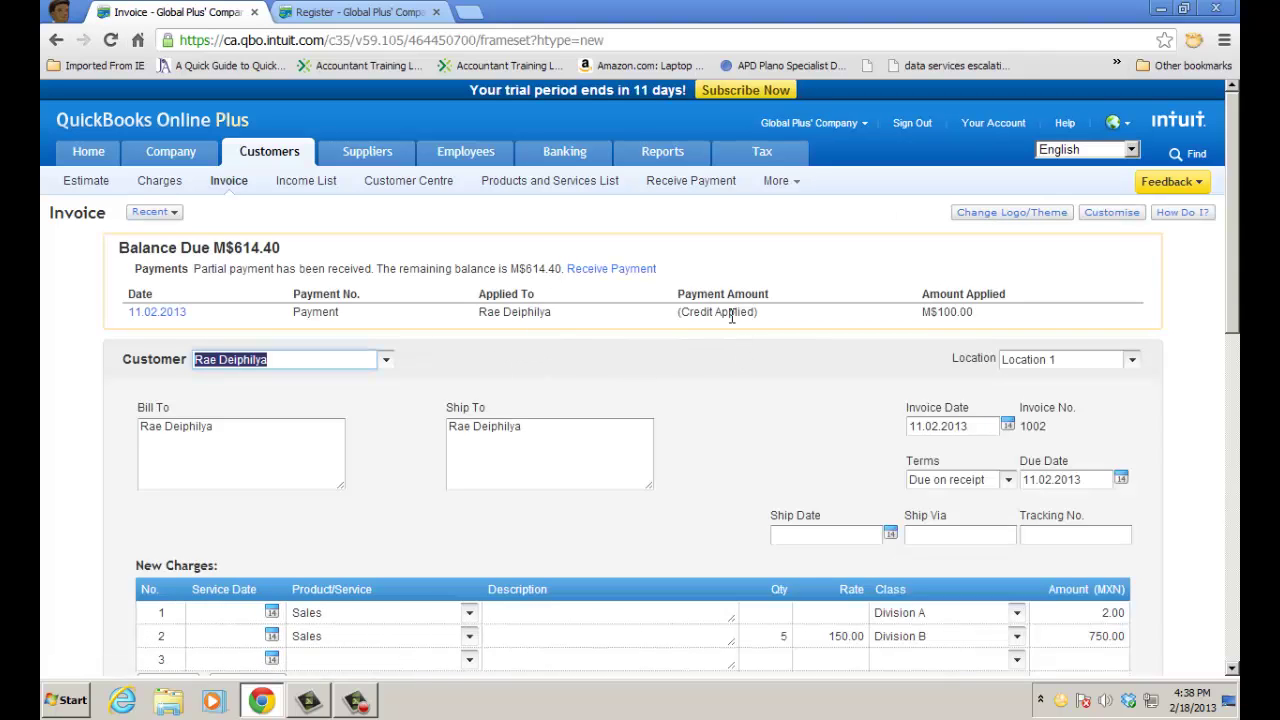
pyautogui.scroll(-1, 732, 468)
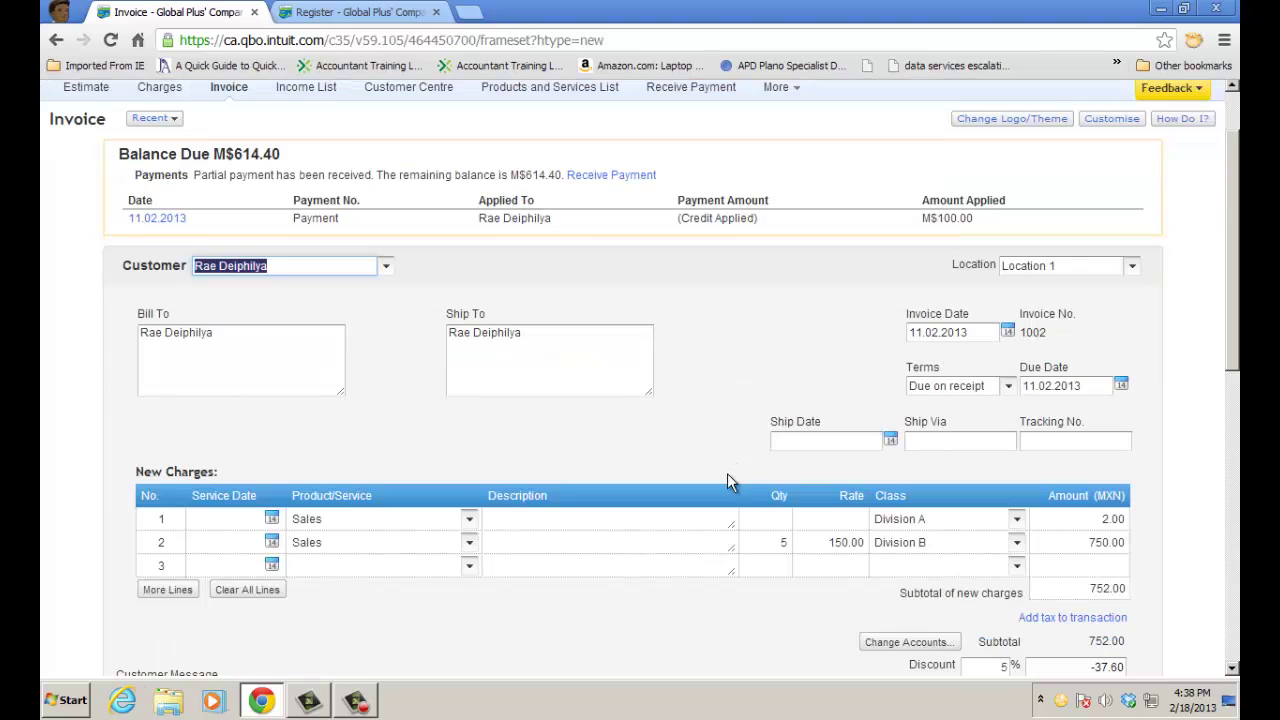
pyautogui.scroll(-2, 727, 473)
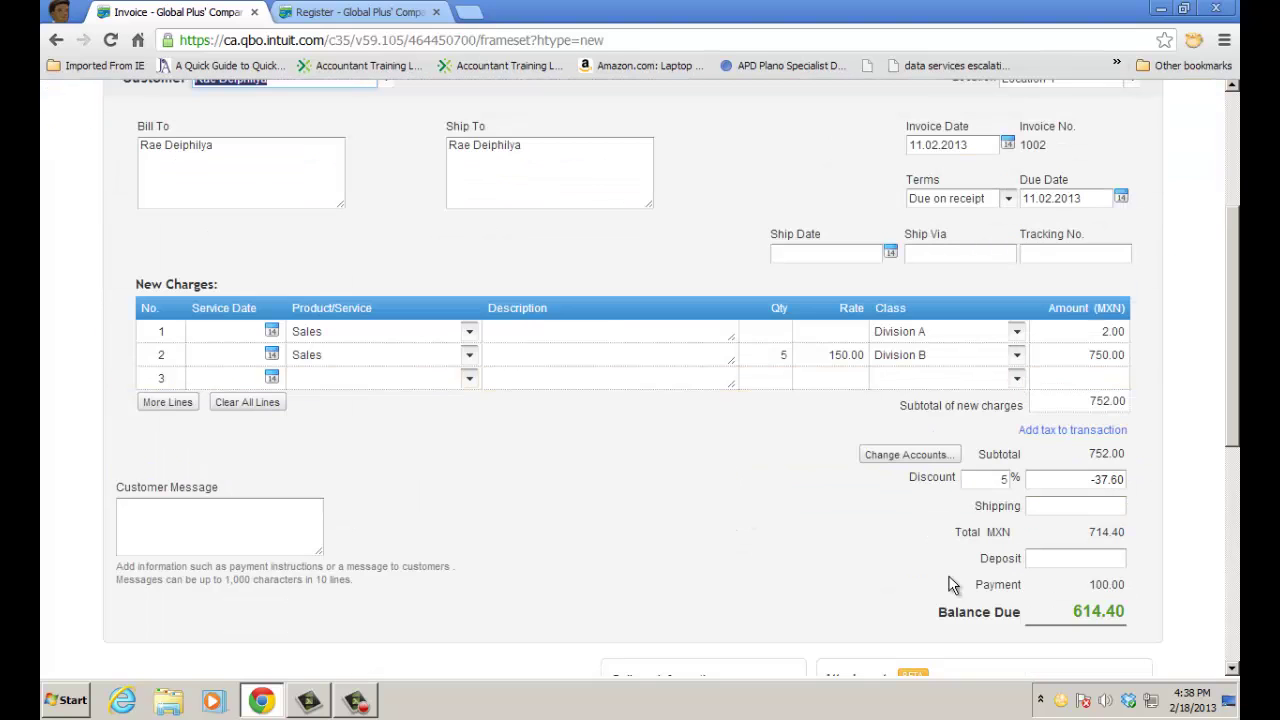
pyautogui.scroll(3, 771, 490)
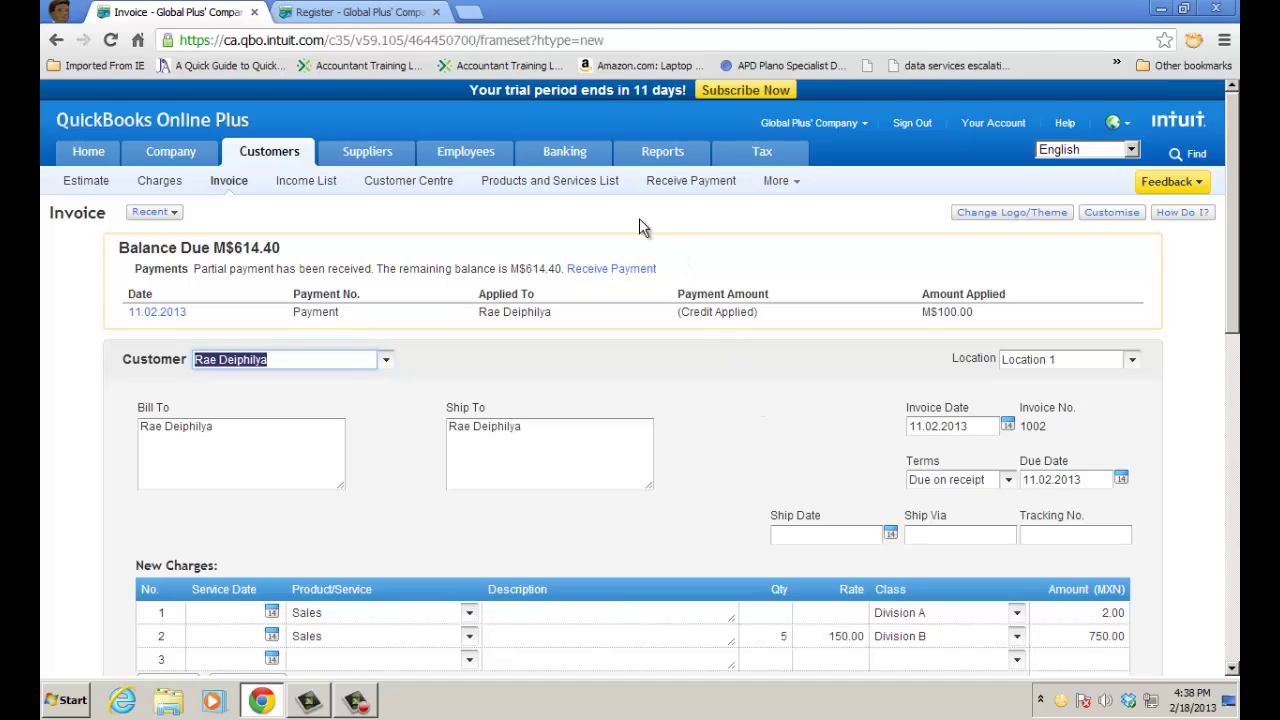
# - Check the most recent transactions in the bank register and return to the invoice
pyautogui.click(400, 14)
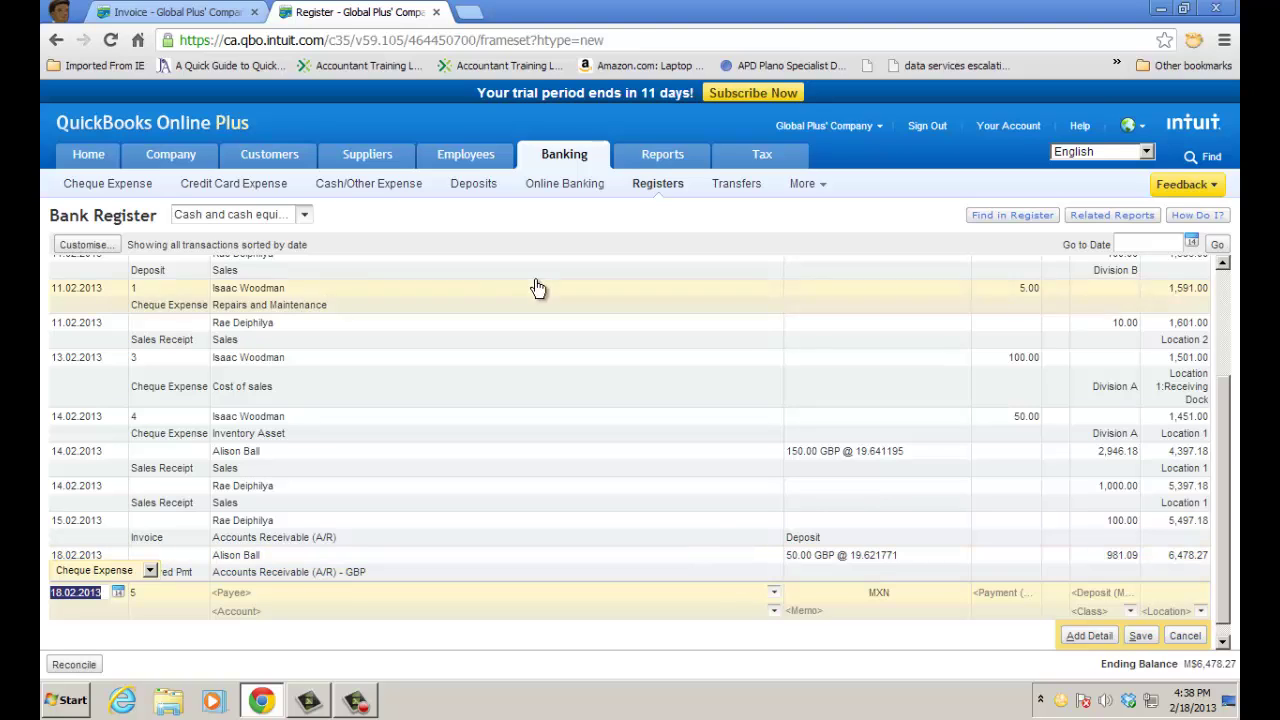
pyautogui.click(216, 14)
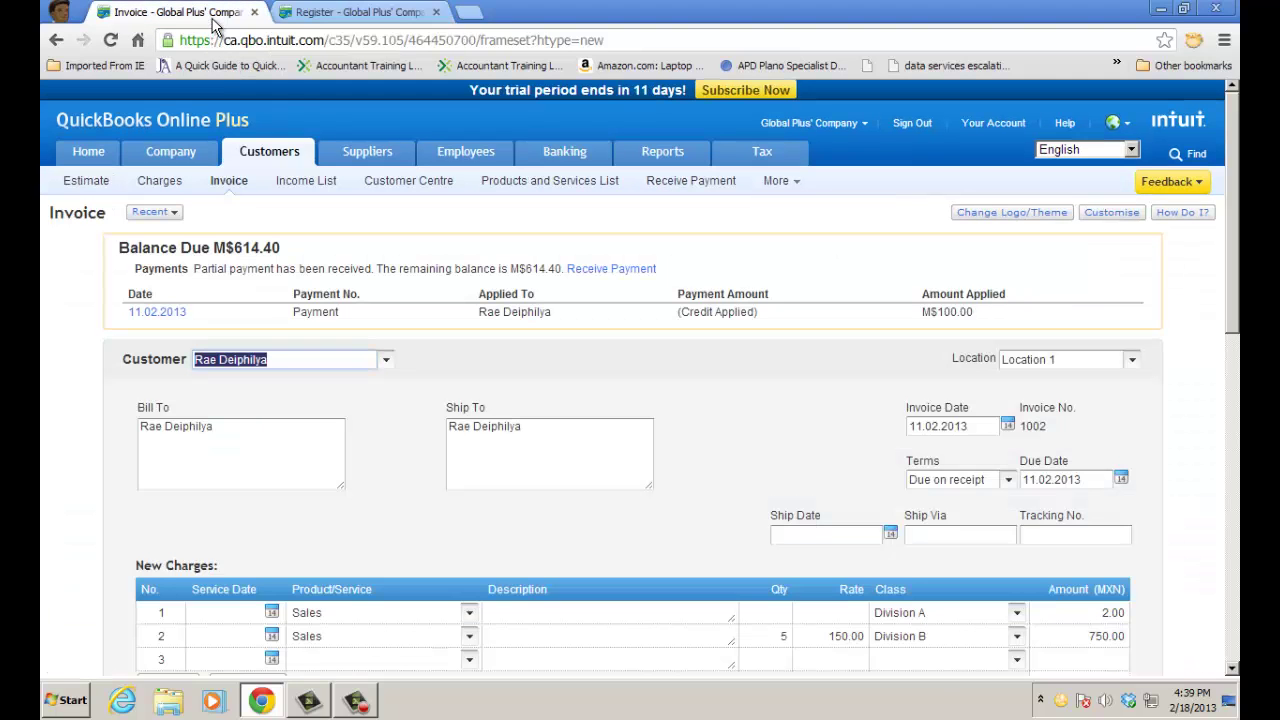
# - Open the GBP customer's £500.00 invoice dated 15.02.2013 from the Customer Centre to check its payment status
pyautogui.click(380, 184)
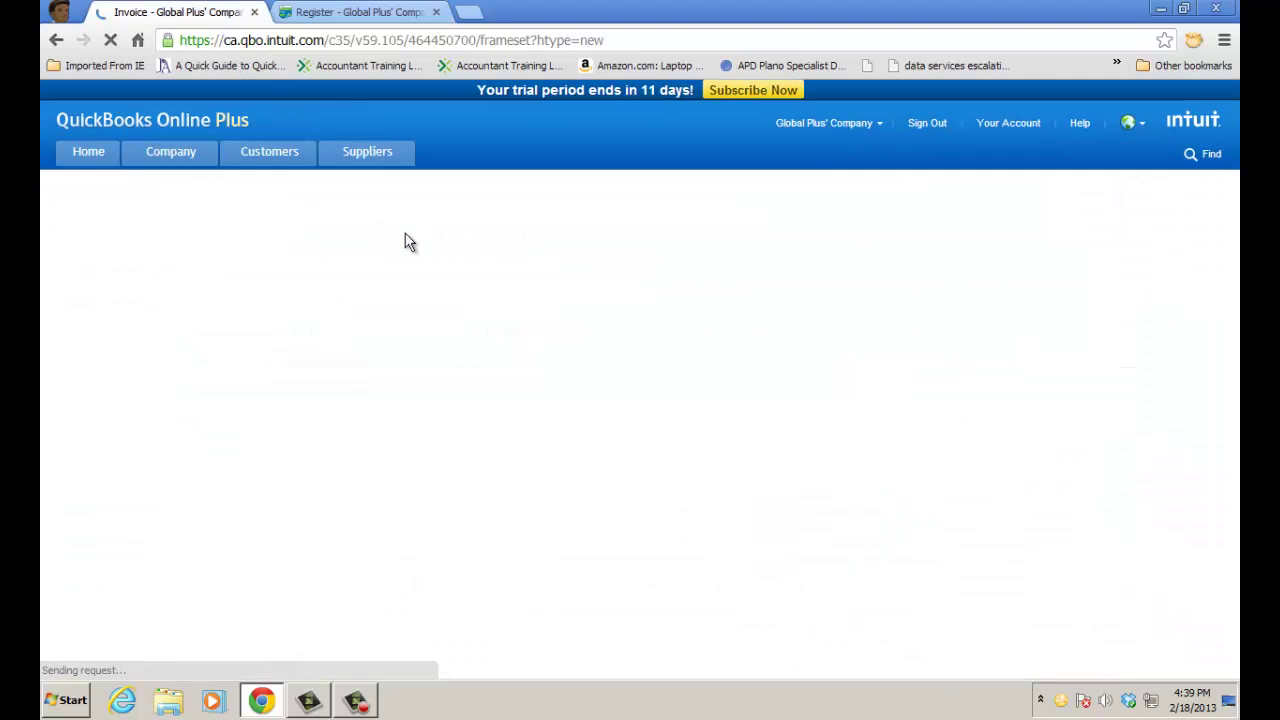
pyautogui.click(205, 358)
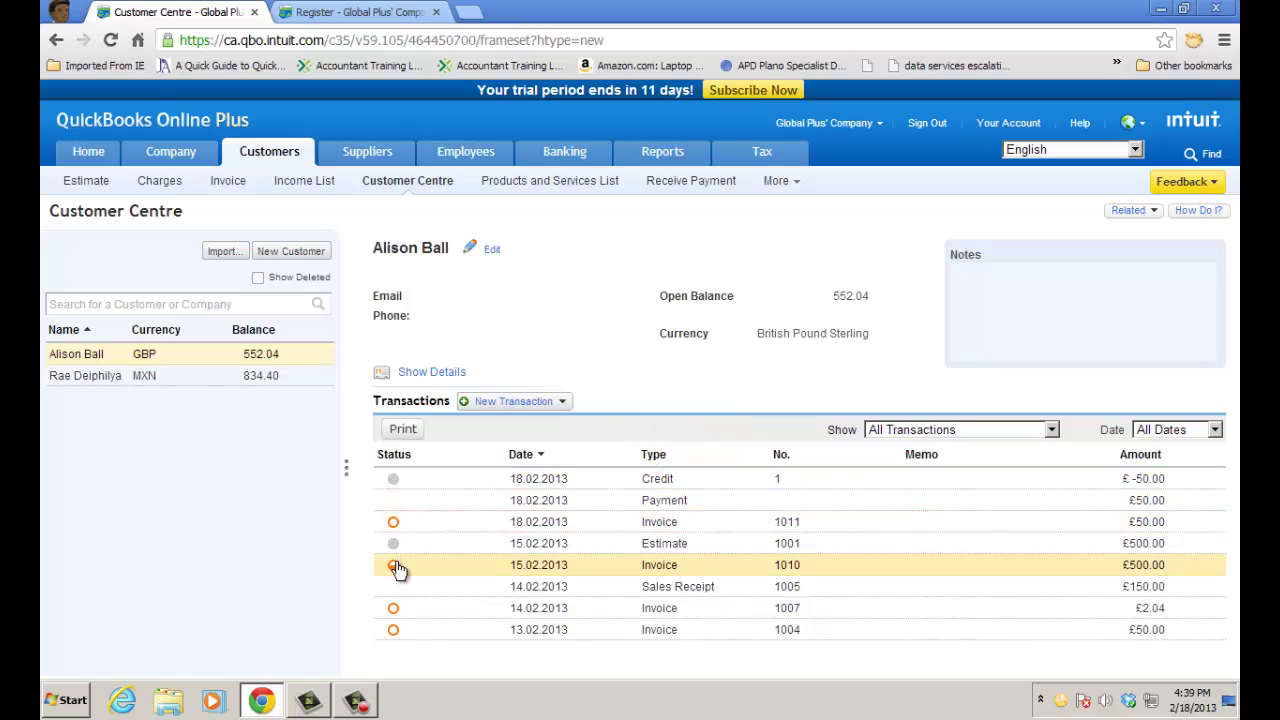
pyautogui.moveTo(417, 571)
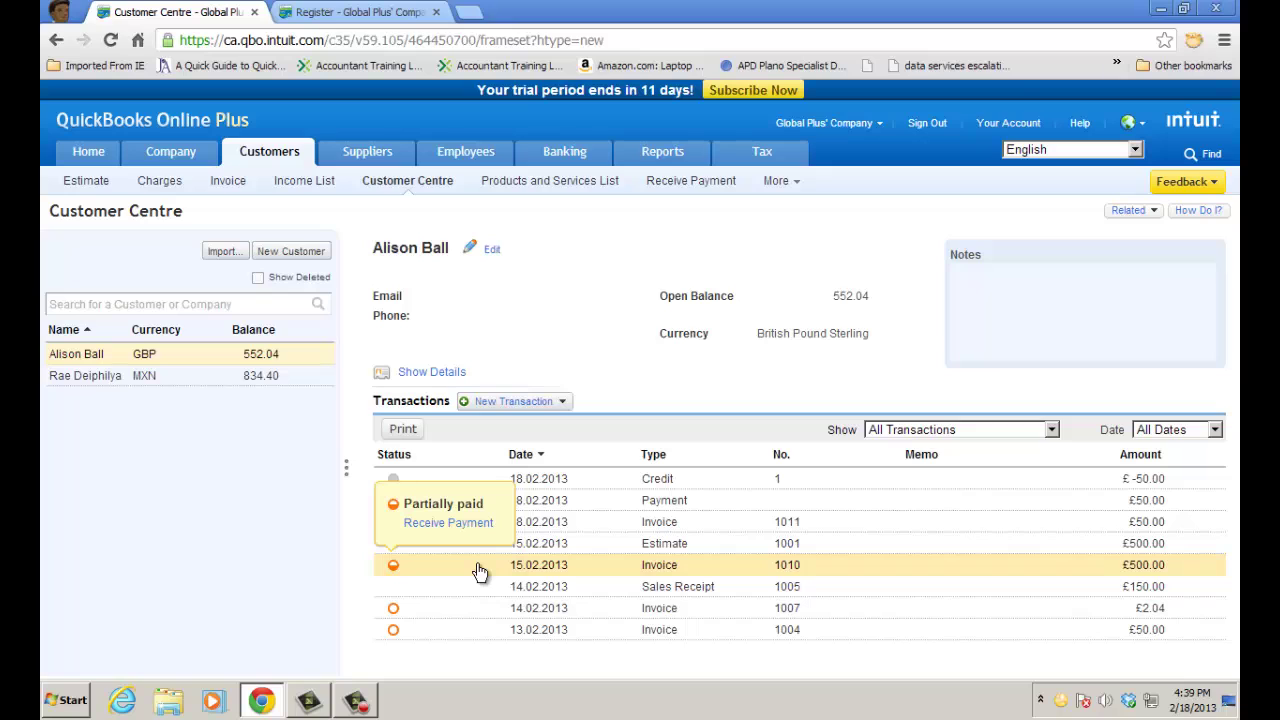
pyautogui.click(480, 571)
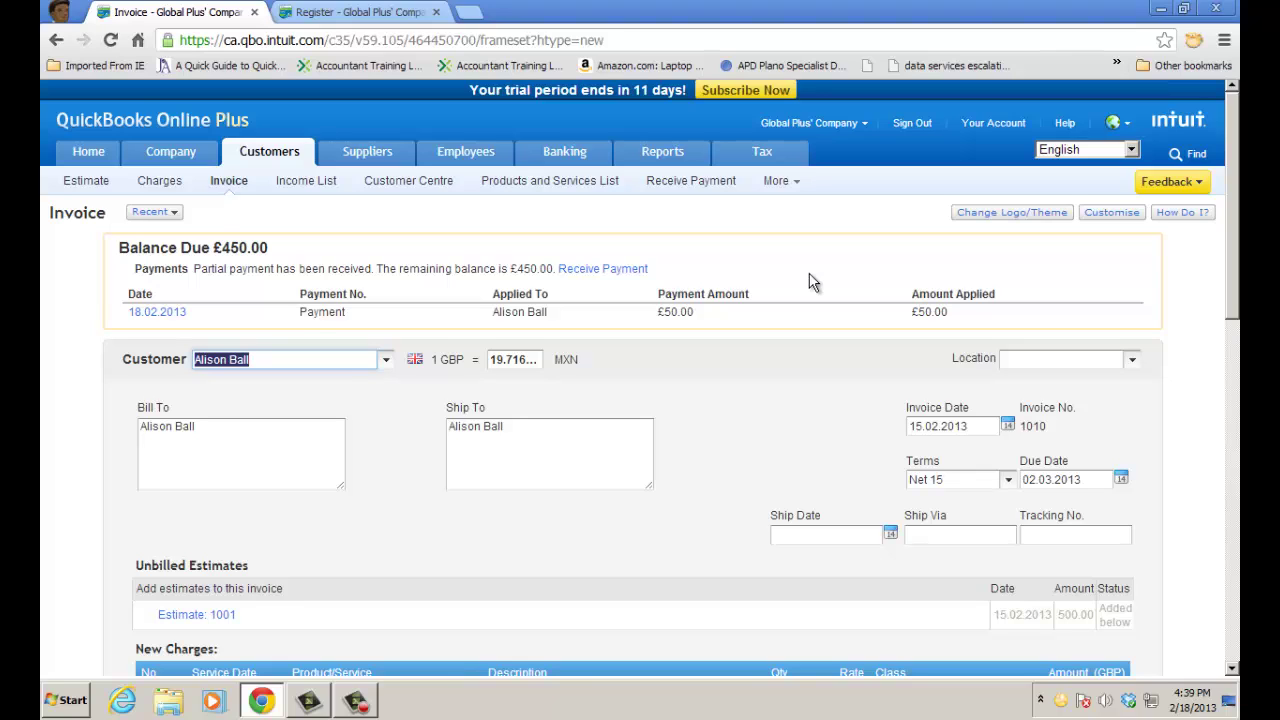
# - Start a new invoice for the MXN customer
pyautogui.click(239, 185)
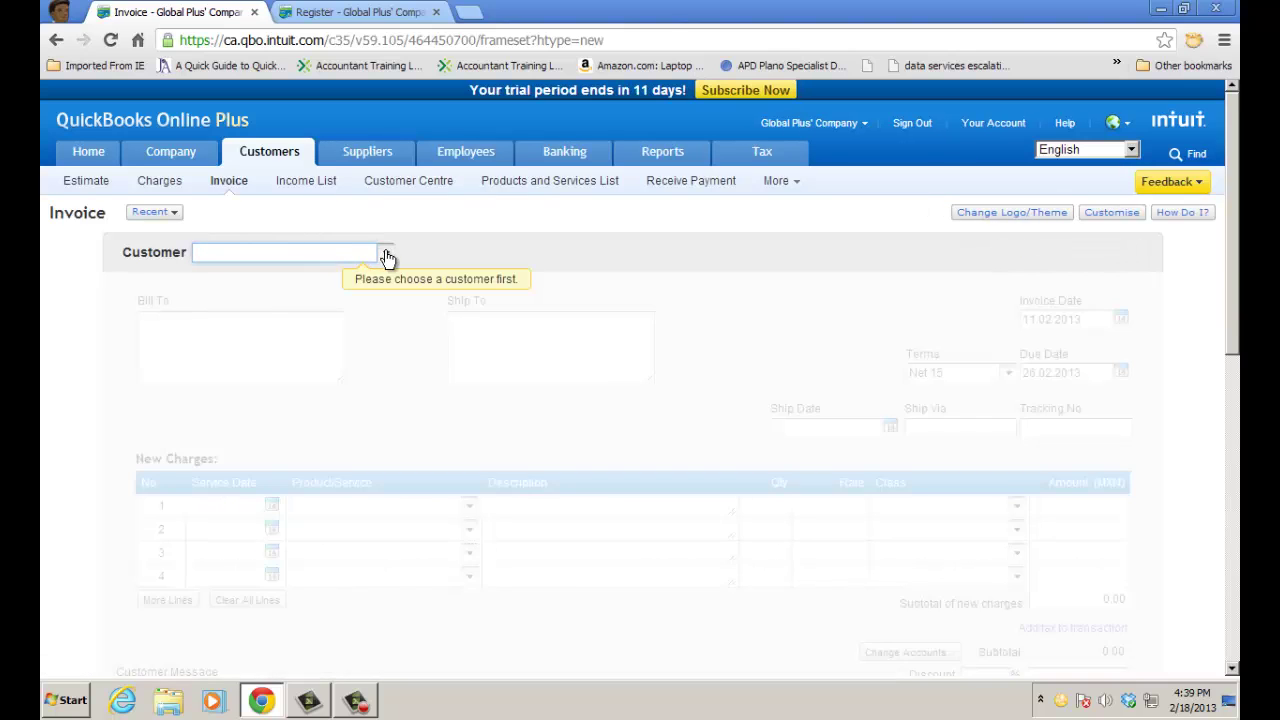
pyautogui.click(386, 258)
pyautogui.click(236, 308)
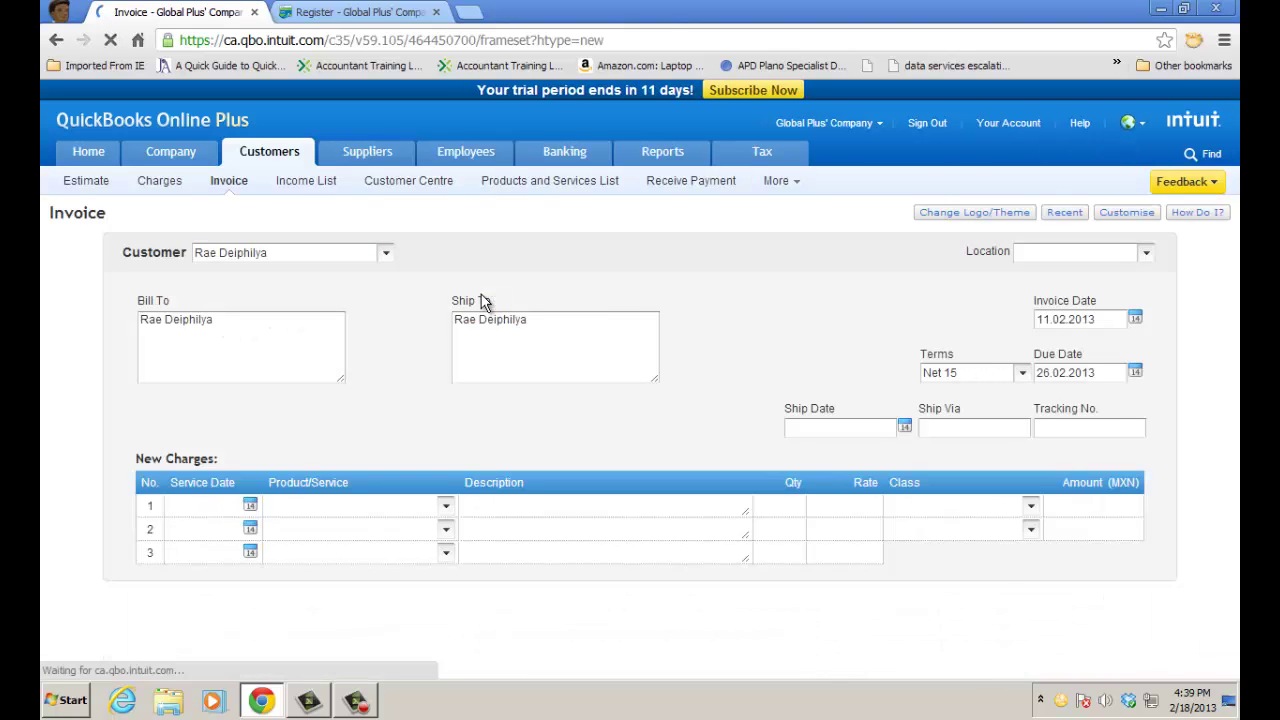
# - Add a Sales line with service date 18.02.2013 and amount 150 to the invoice and save it
pyautogui.click(271, 510)
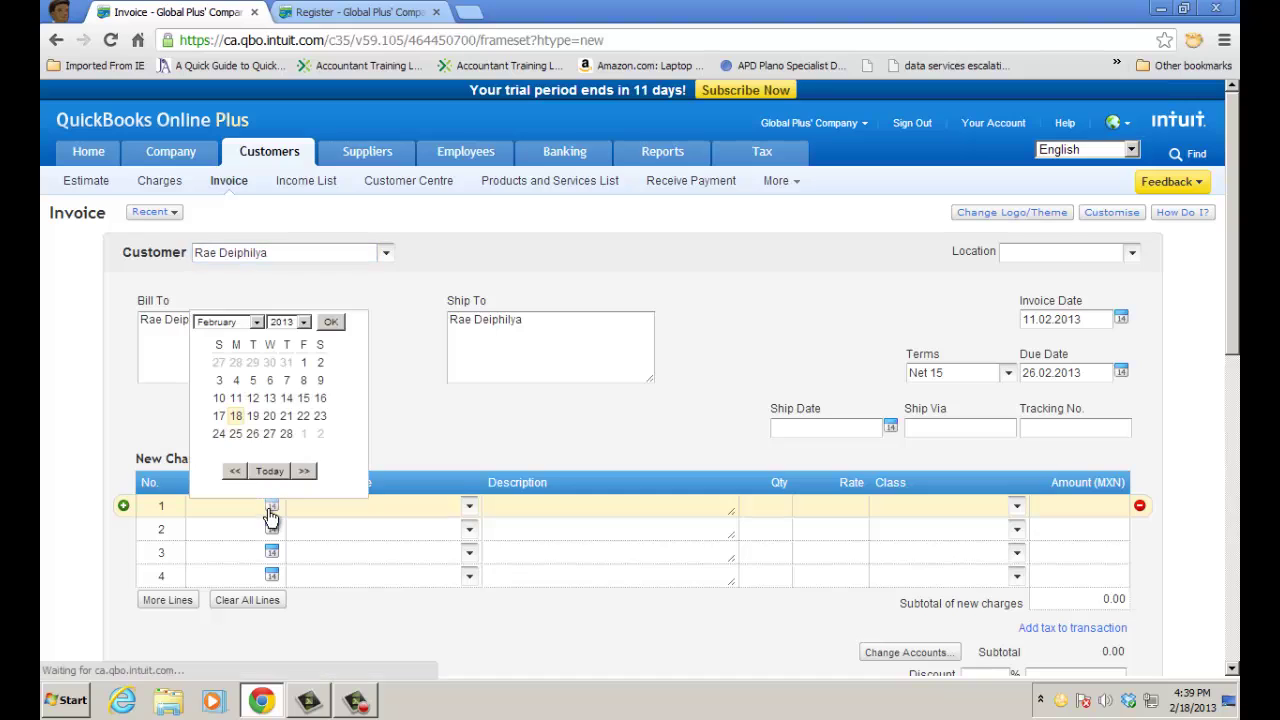
pyautogui.click(235, 415)
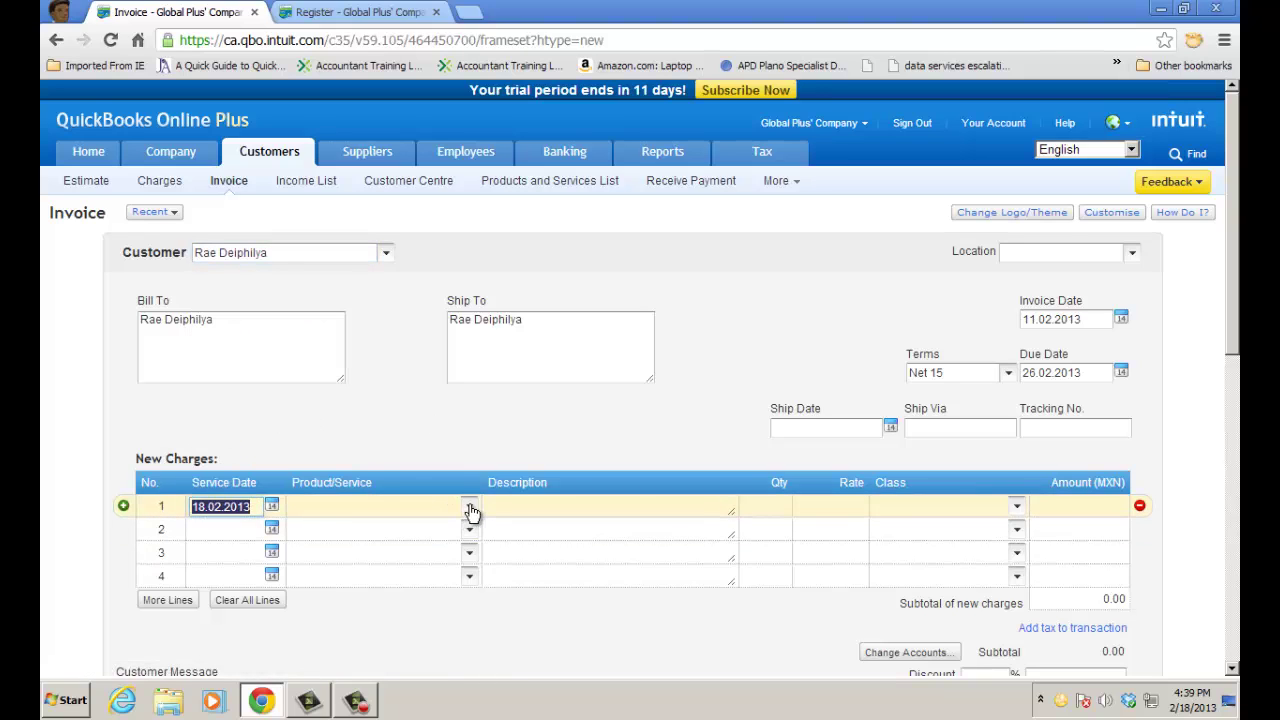
pyautogui.click(469, 510)
pyautogui.click(318, 541)
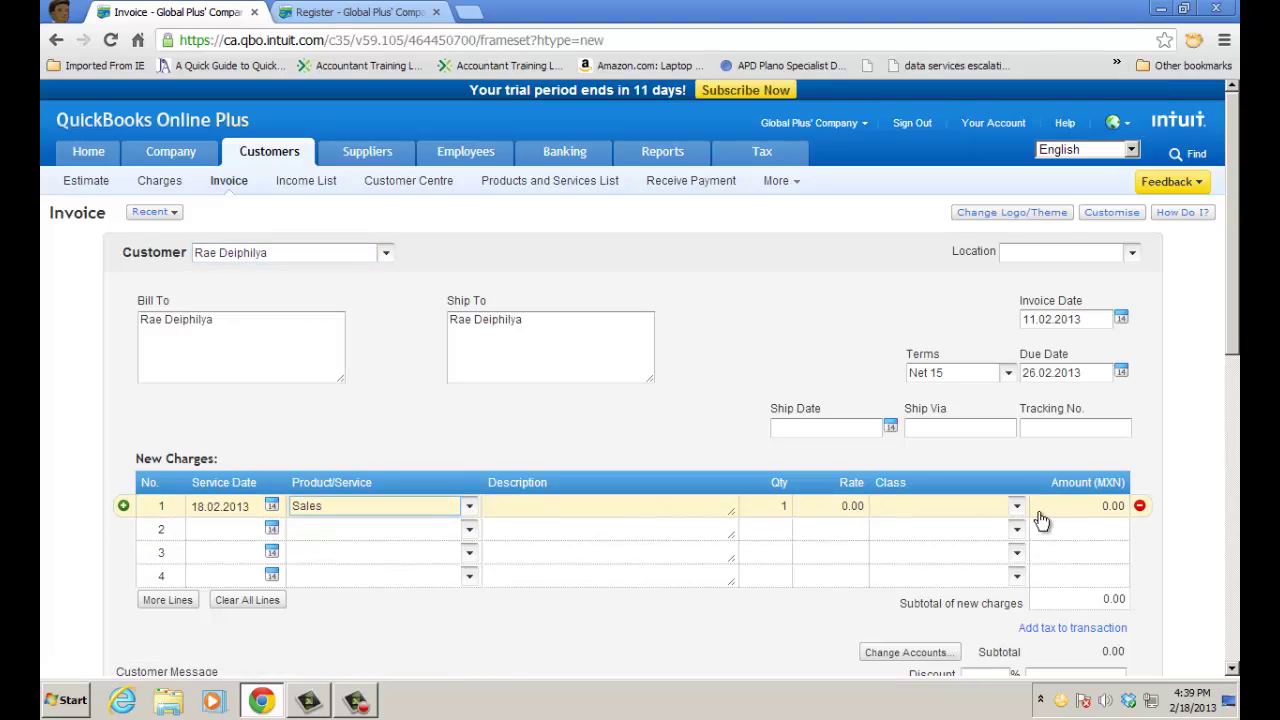
pyautogui.click(1090, 506)
pyautogui.write('150')
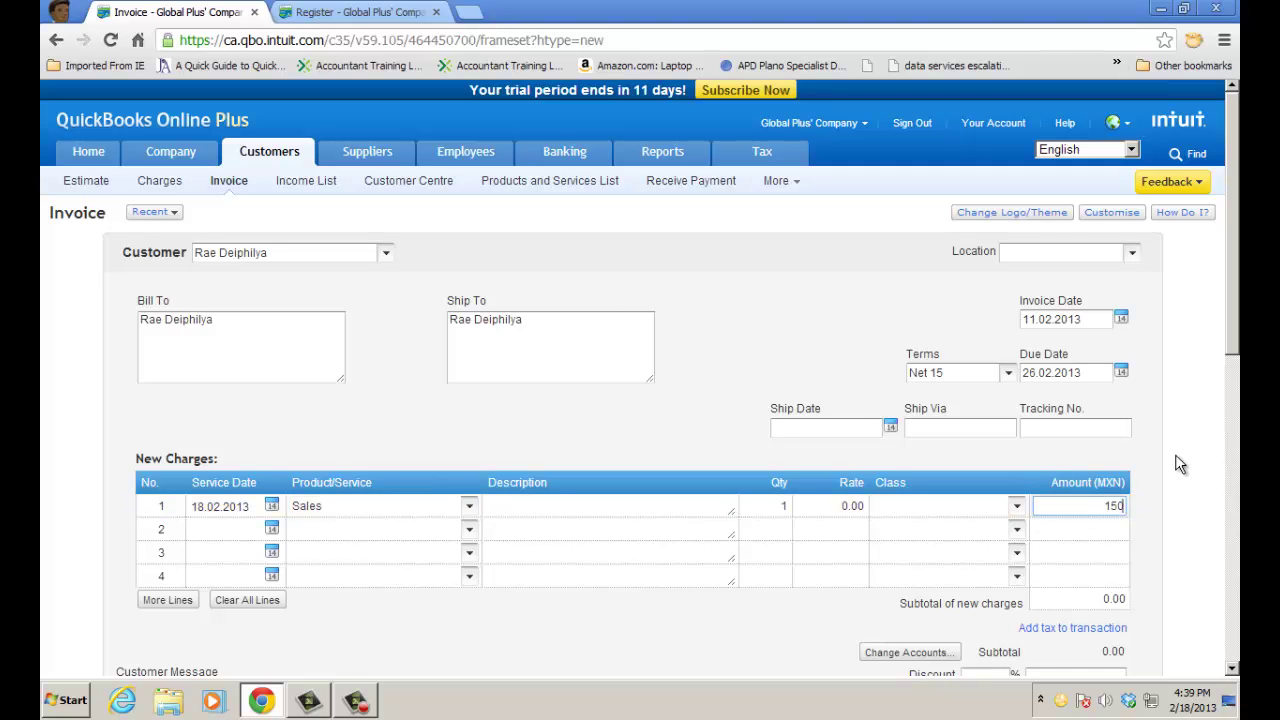
pyautogui.moveTo(1232, 330); pyautogui.dragTo(1222, 519)
pyautogui.click(818, 618)
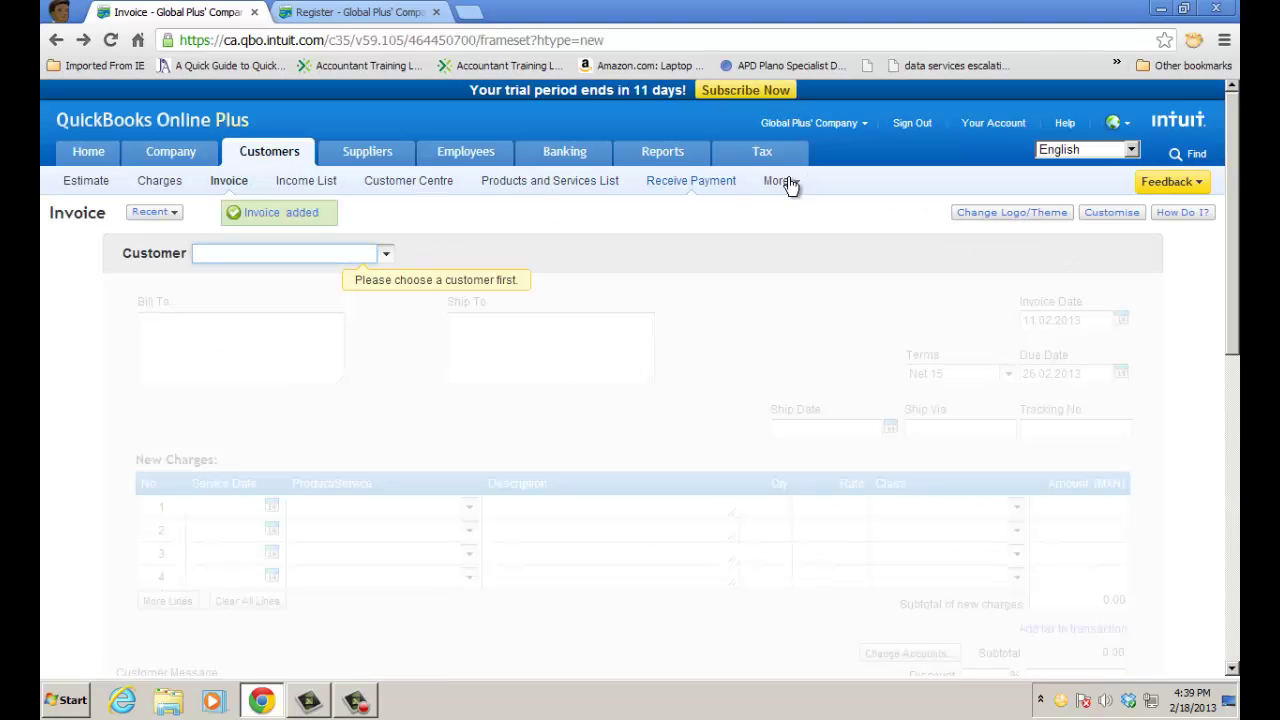
# - Start a customer credit for something already billed, choosing to have it appear on the customer's next invoice
pyautogui.click(788, 182)
pyautogui.click(703, 251)
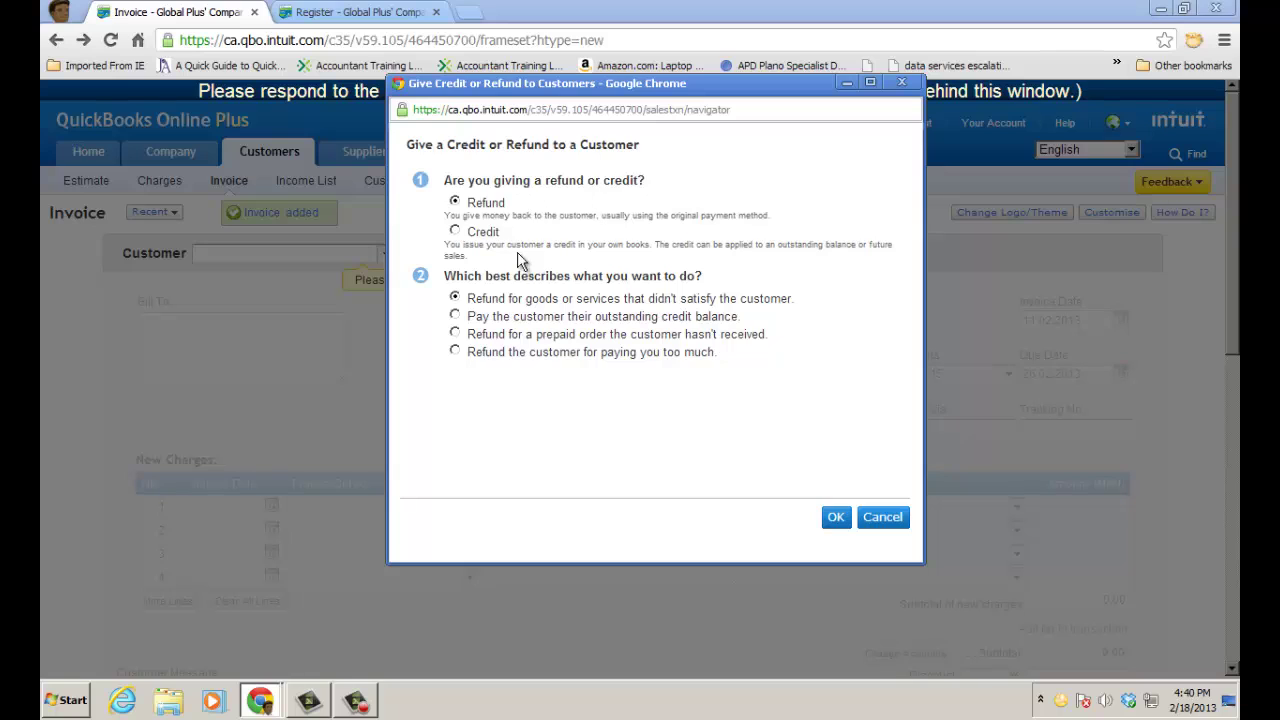
pyautogui.click(455, 231)
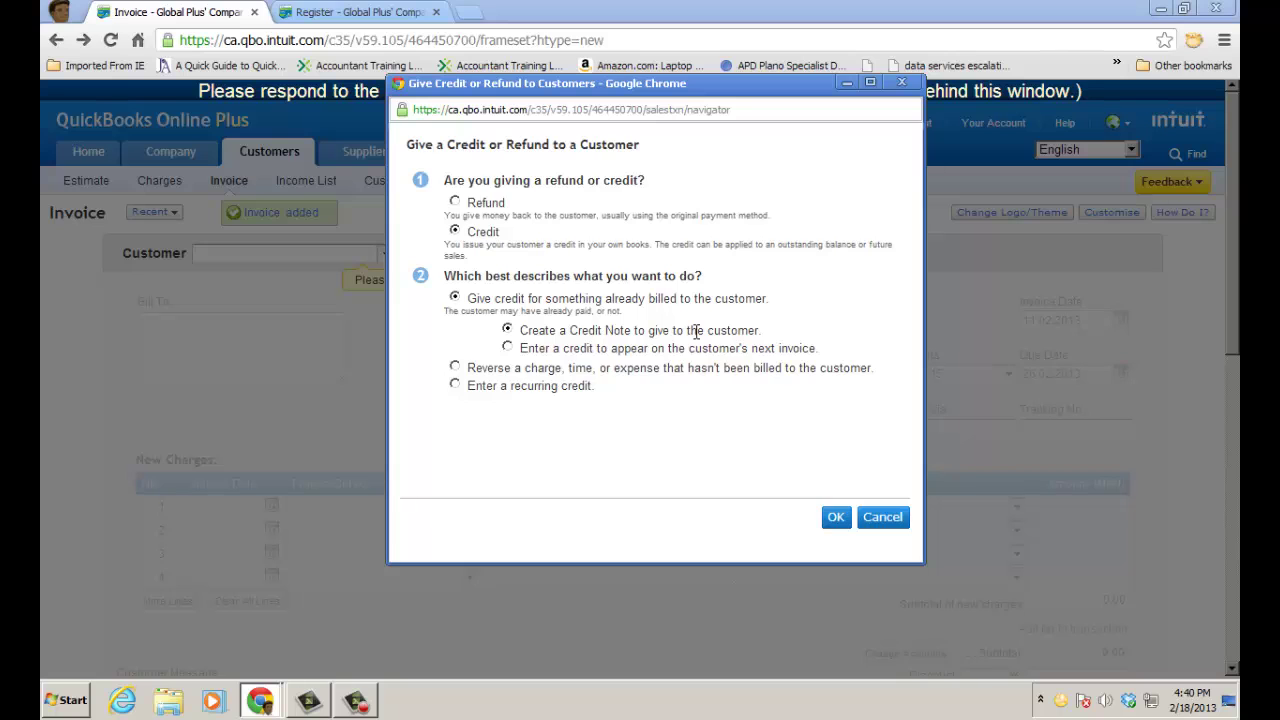
pyautogui.click(507, 347)
pyautogui.click(832, 517)
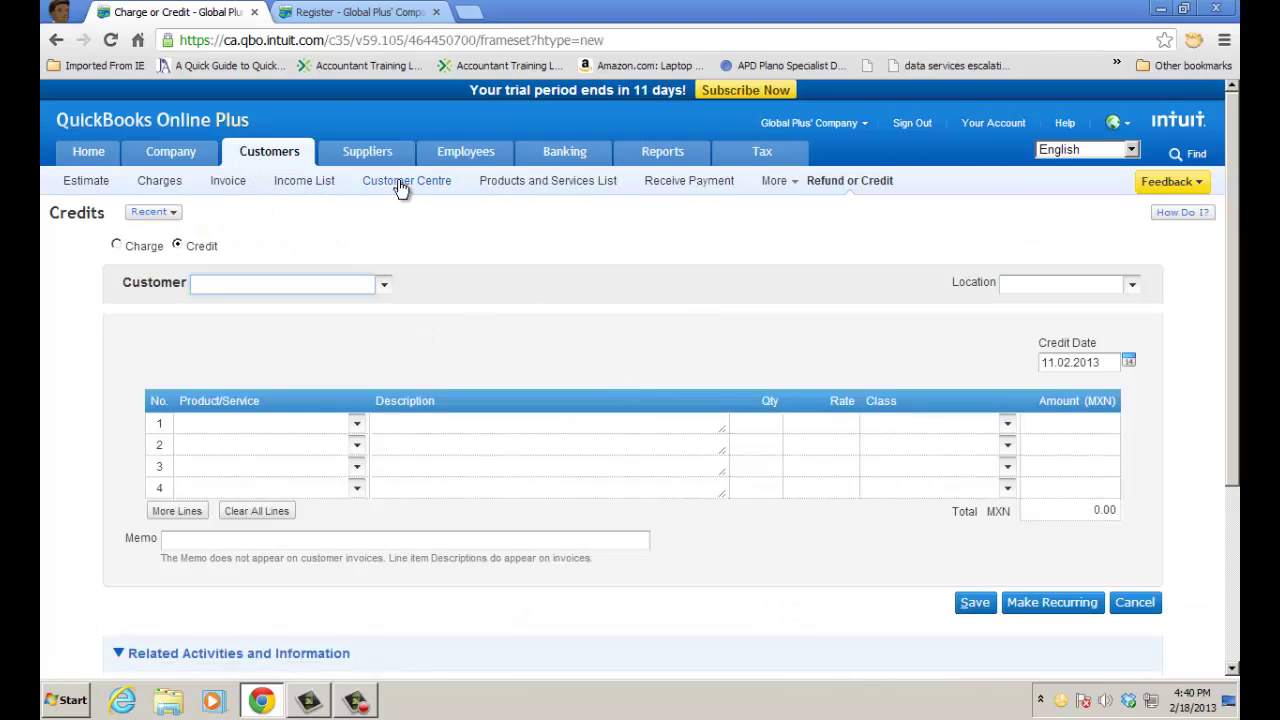
# - Fill in the credit for the MXN customer with the Service item on the first line and save it
pyautogui.click(384, 286)
pyautogui.click(257, 334)
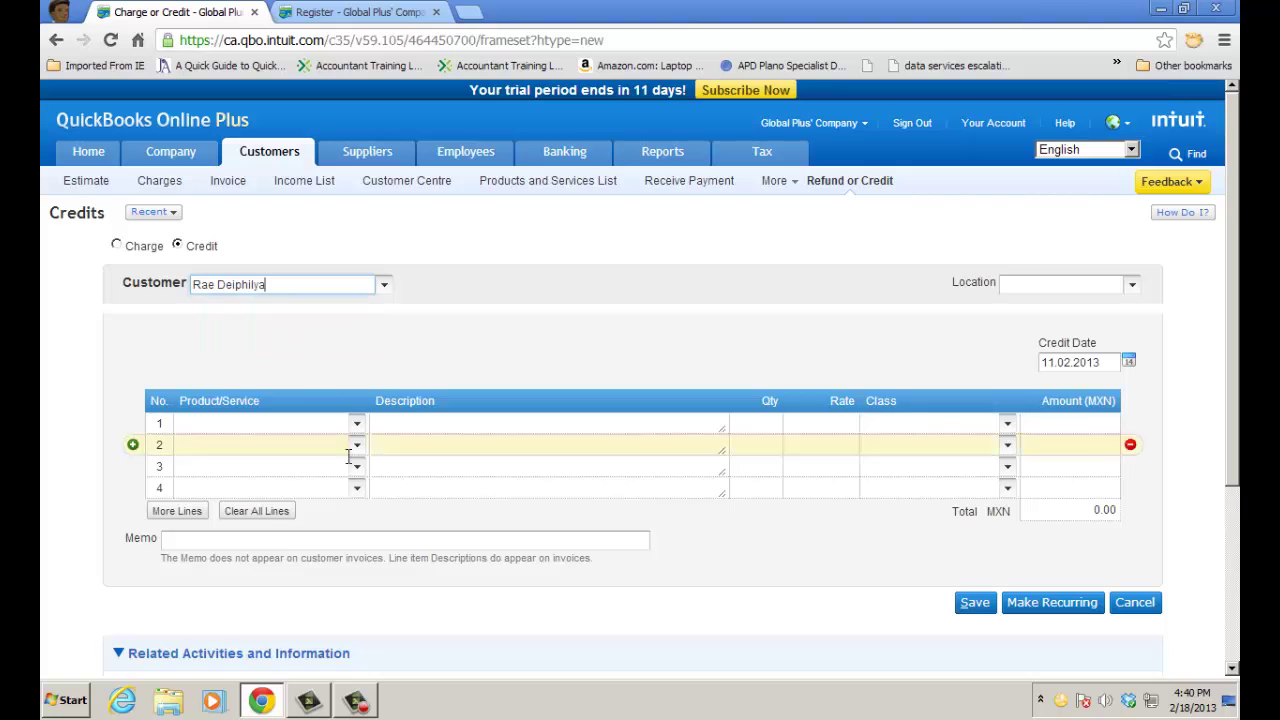
pyautogui.click(357, 423)
pyautogui.click(198, 470)
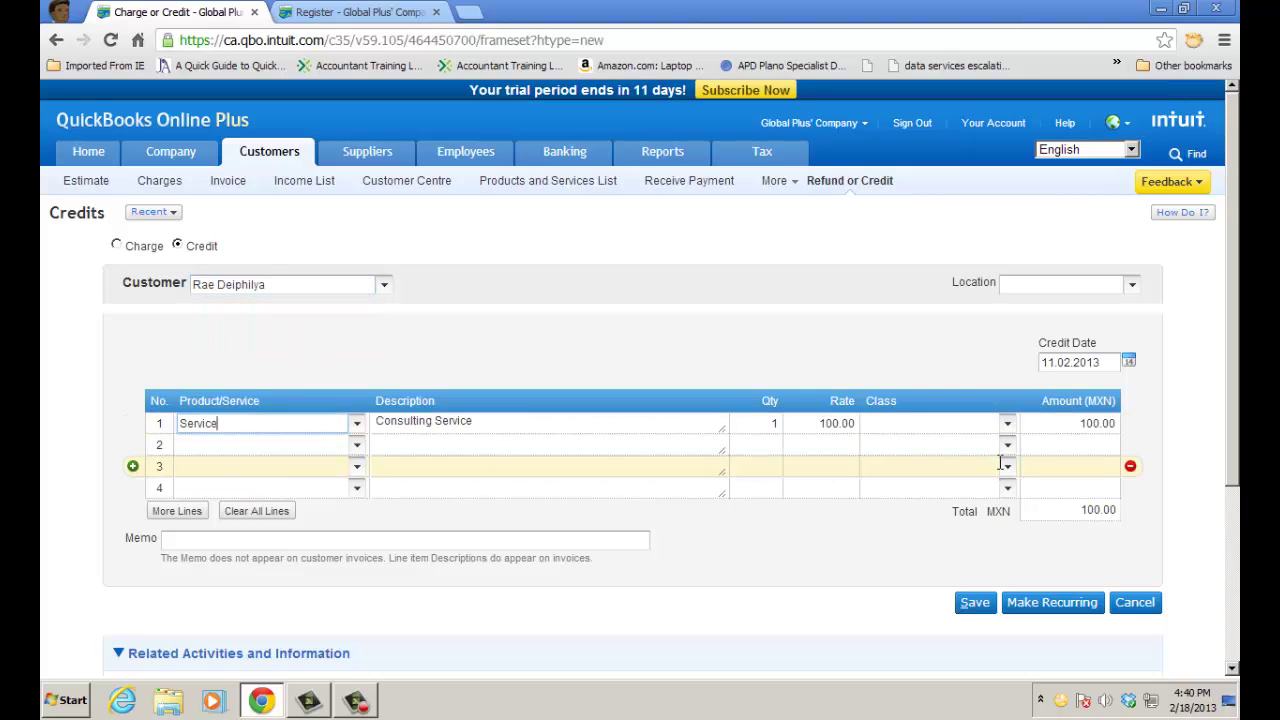
pyautogui.click(974, 603)
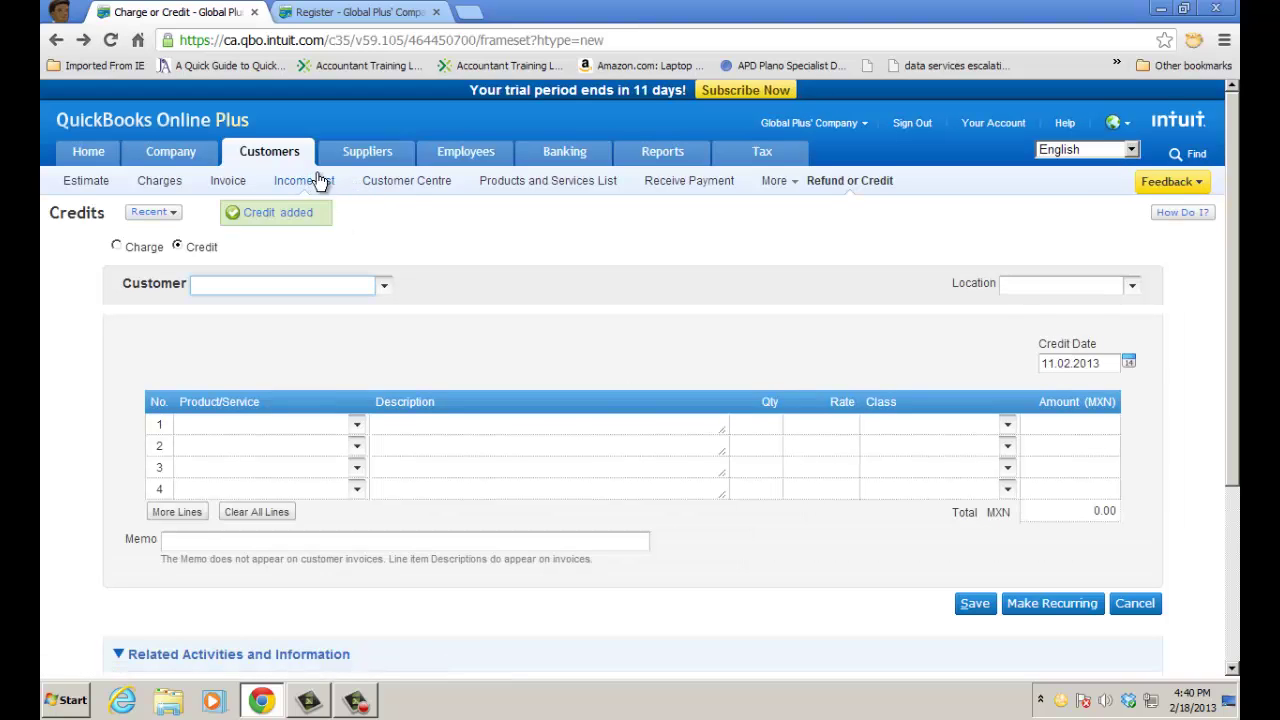
# - Start another invoice for the MXN customer and include the unbilled Charges/Credits entry dated 11.02.2013
pyautogui.click(382, 188)
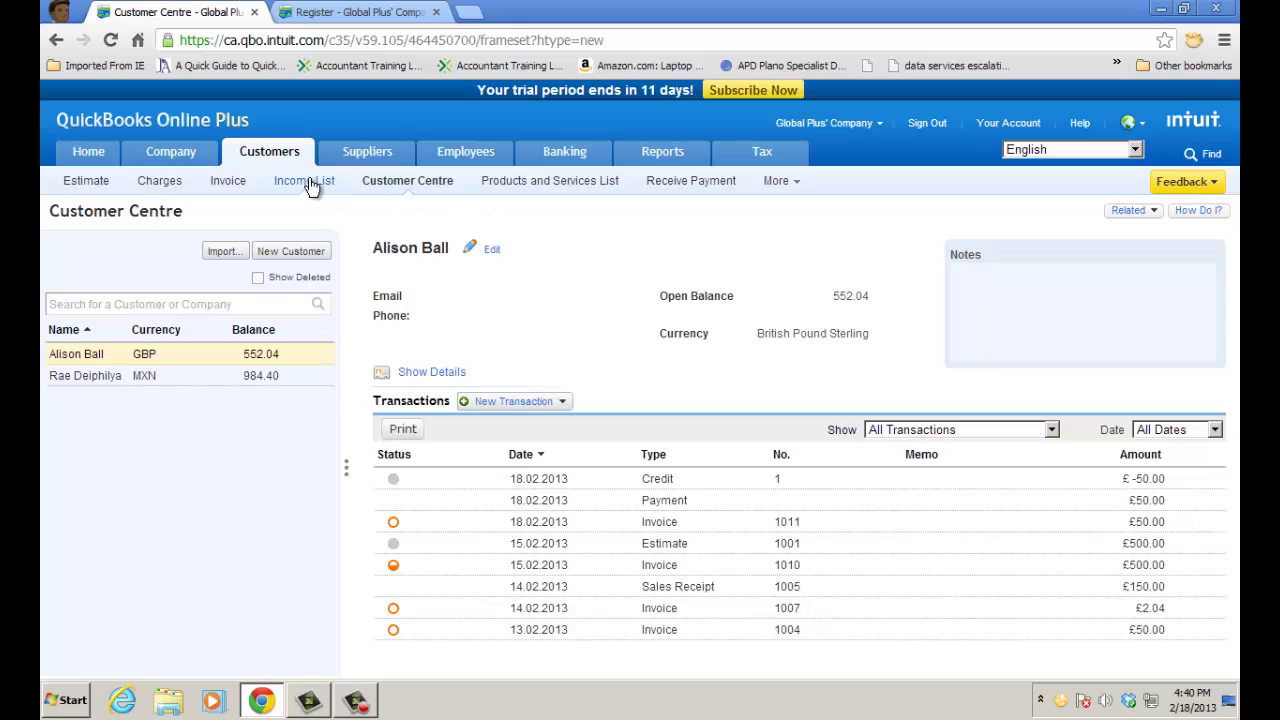
pyautogui.click(236, 185)
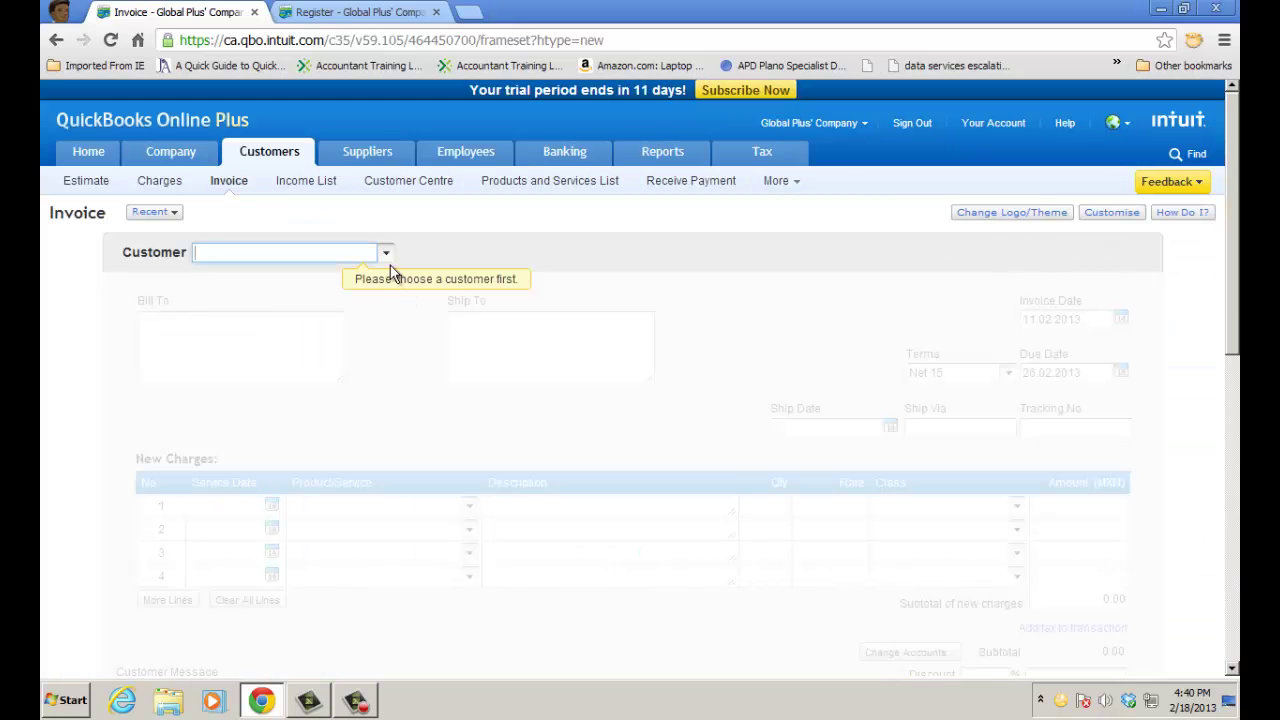
pyautogui.click(386, 253)
pyautogui.click(247, 303)
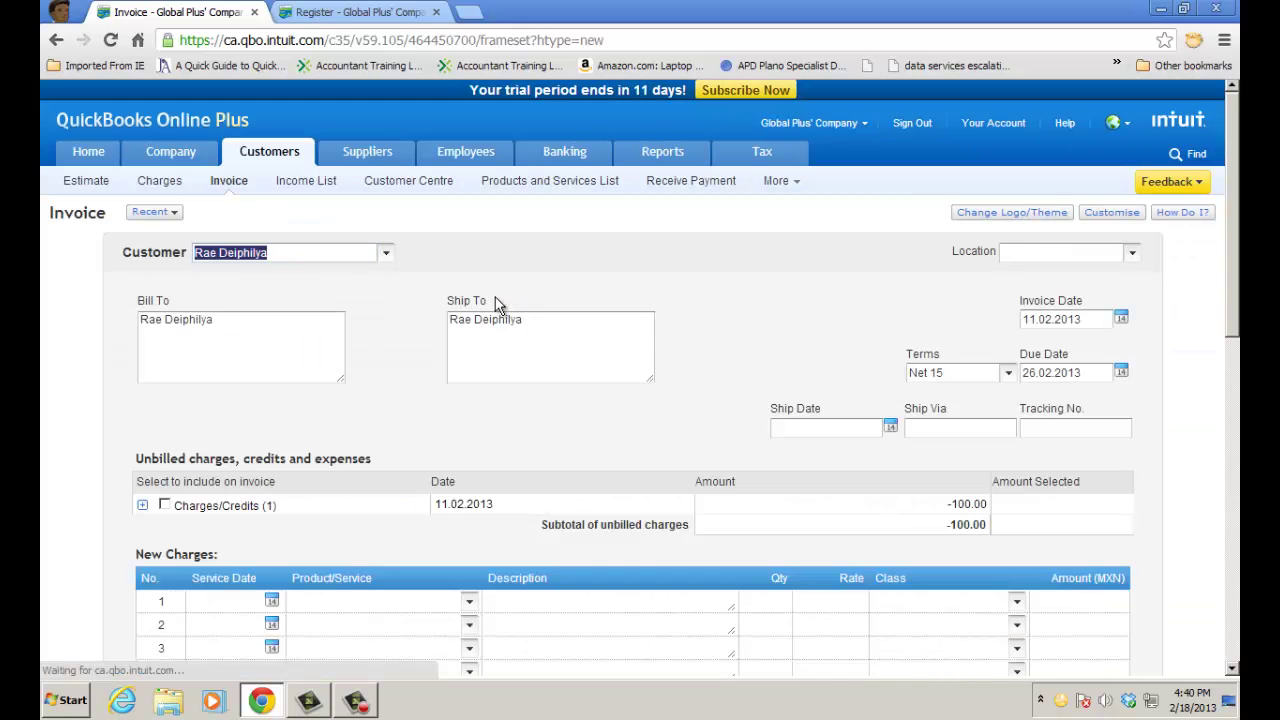
pyautogui.click(165, 505)
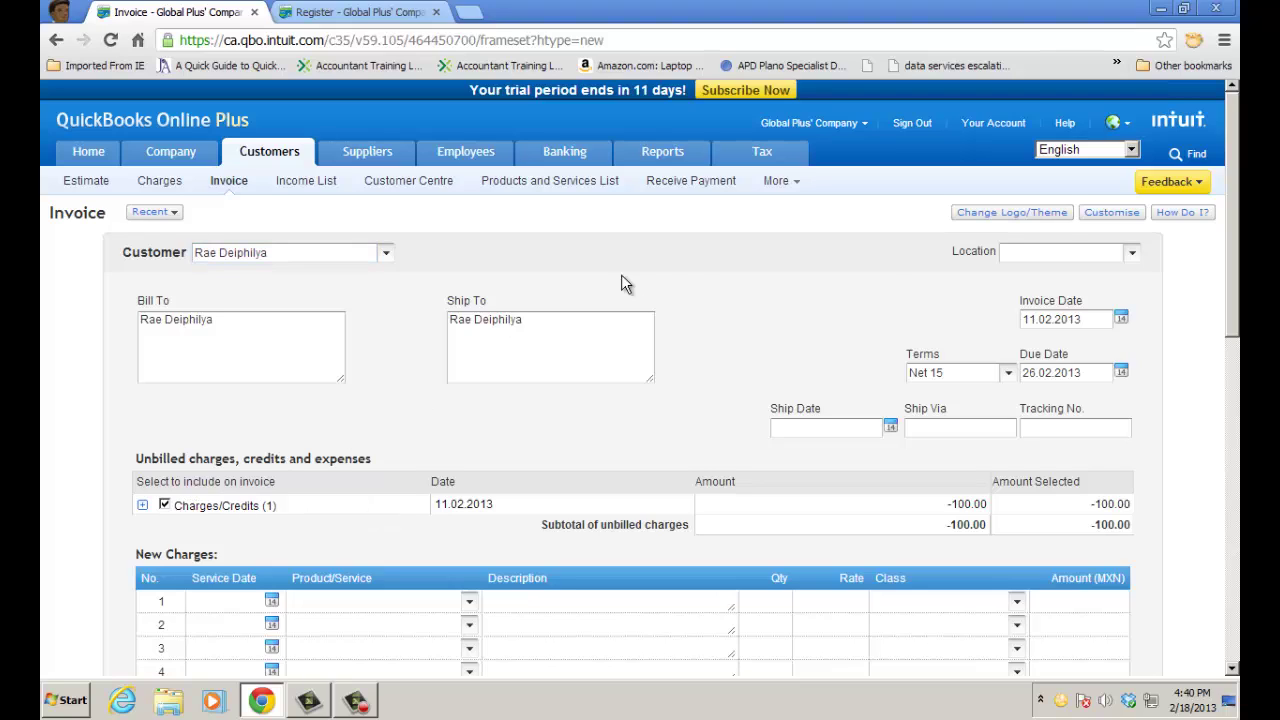